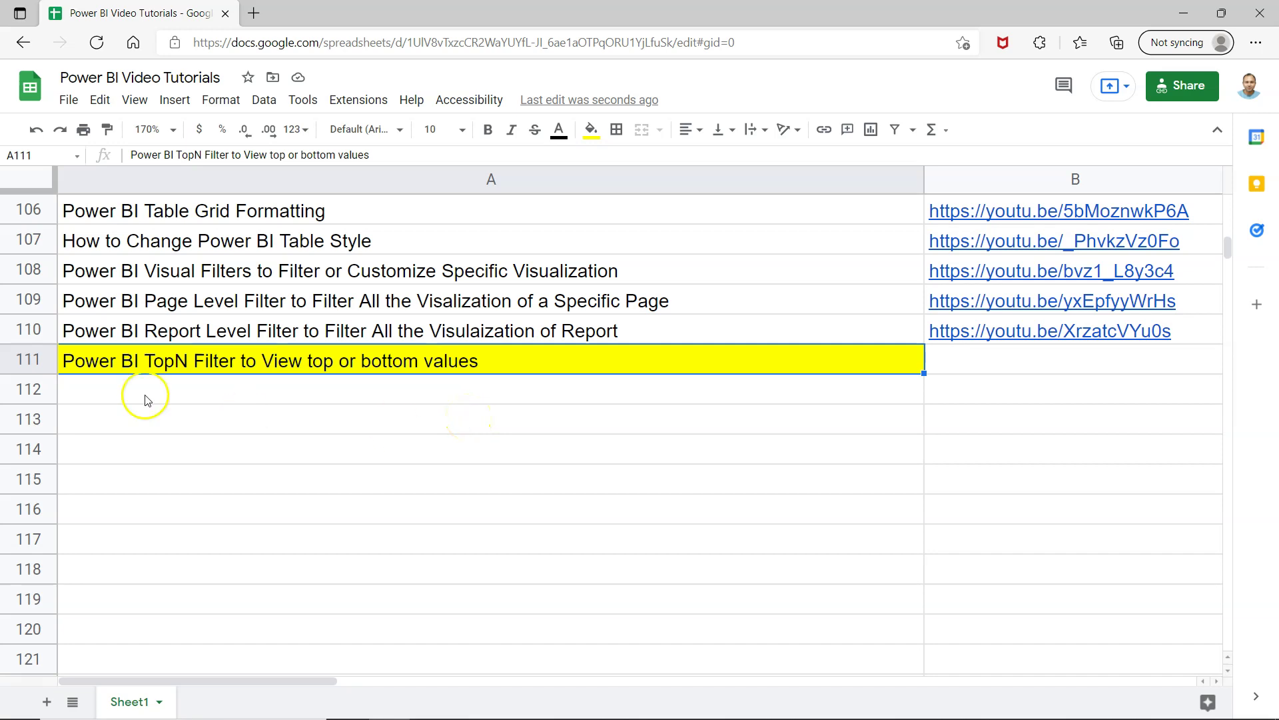
Select the TopN Filter title in cell A111 of the worksheet.
left_click(114, 363)
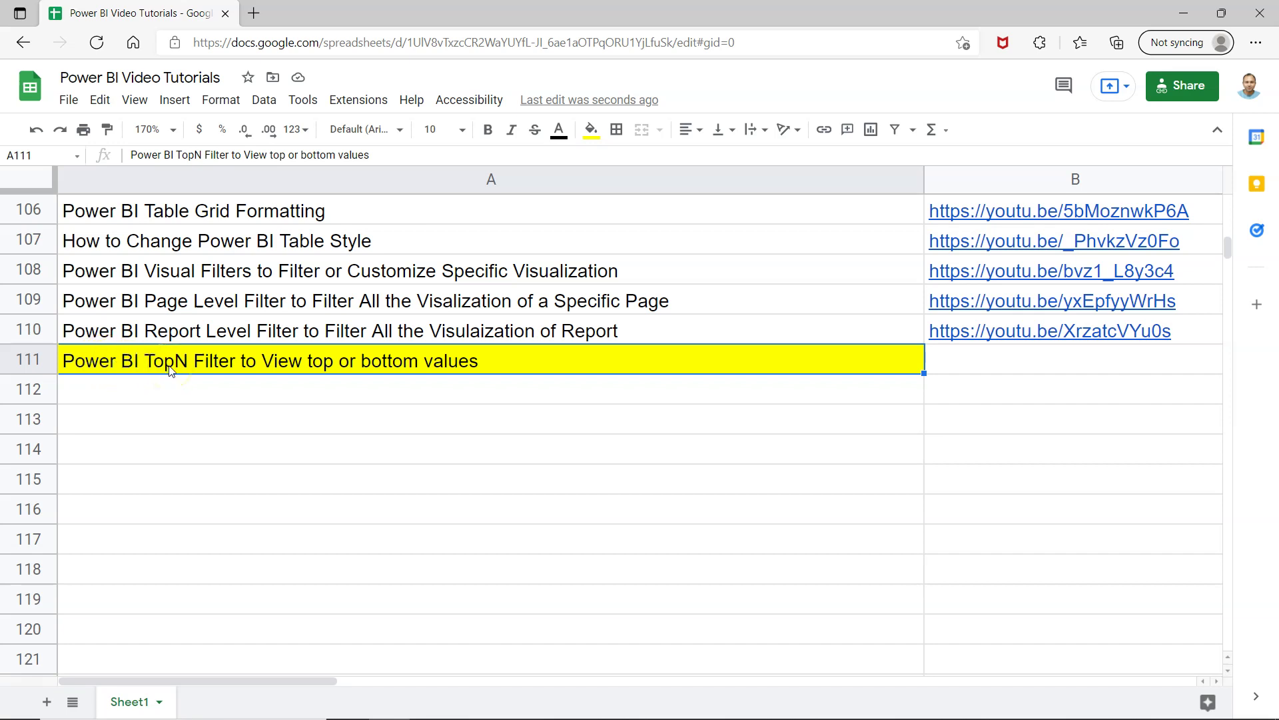
left_click(395, 371)
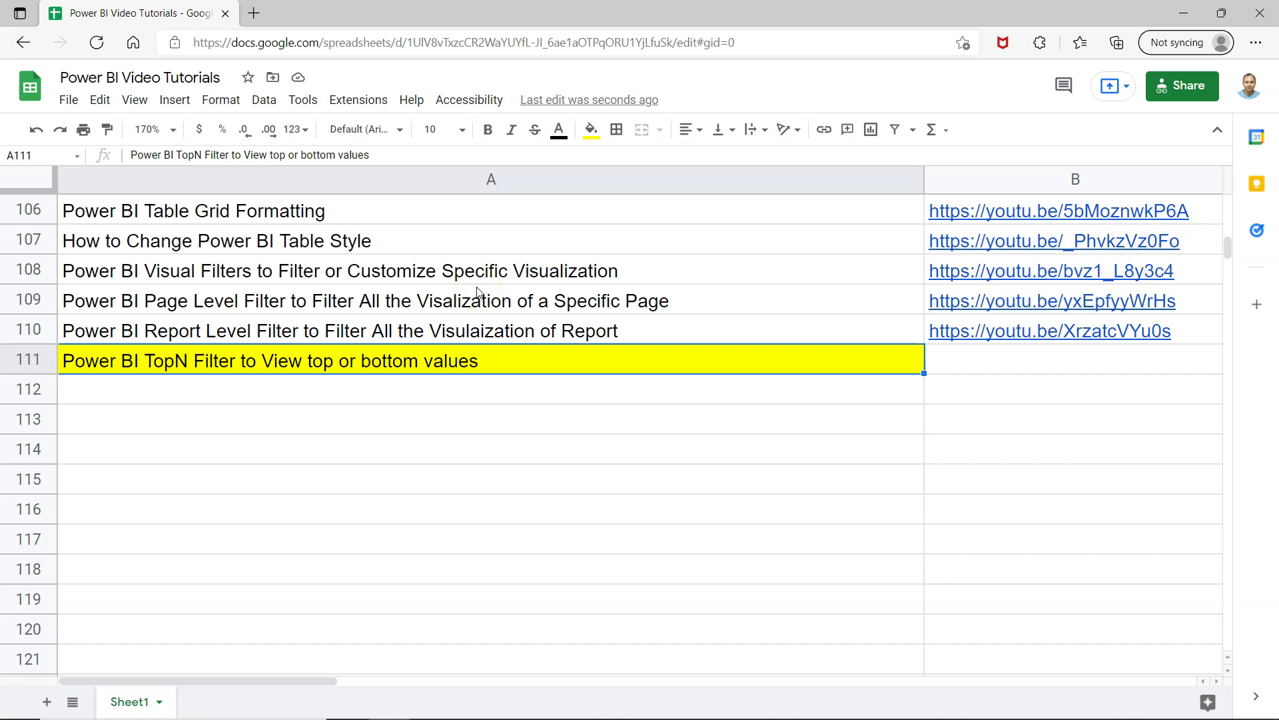
scroll(477, 291, "up", 1)
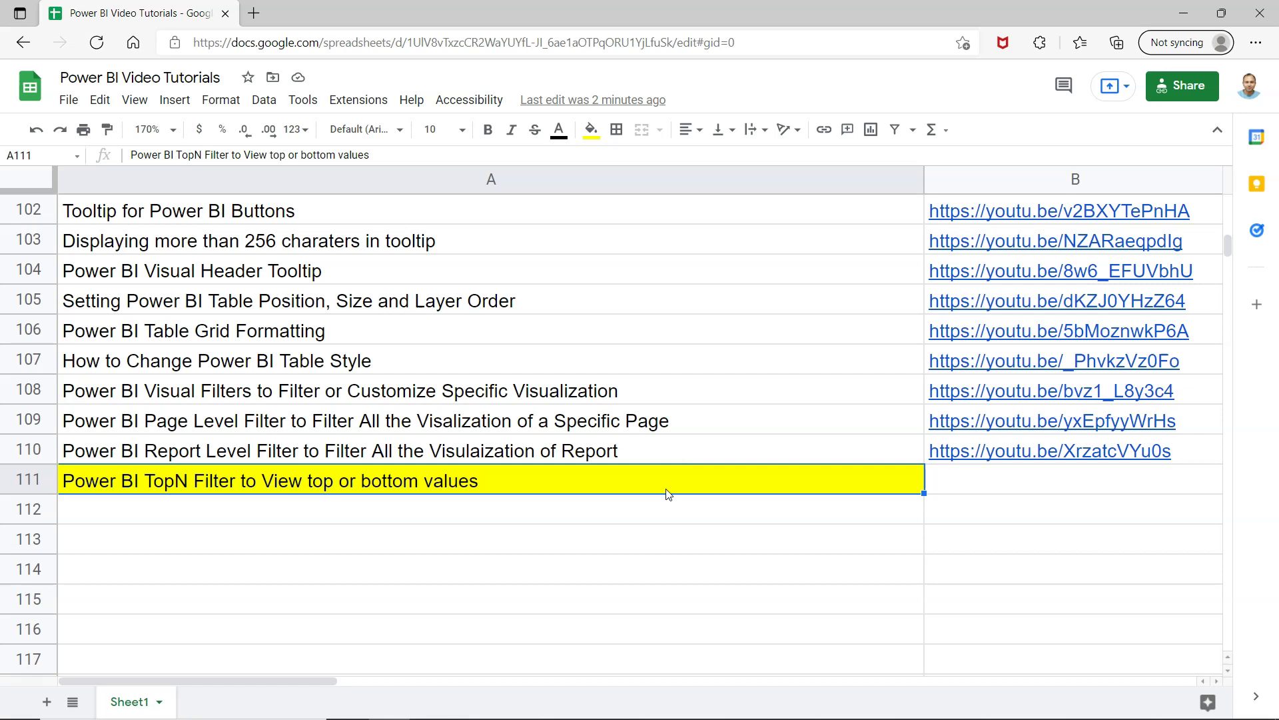
Switch to the Power BI Sales Dashboard and sort the table by Sub-Category.
key("alt+Tab")
key("Tab")
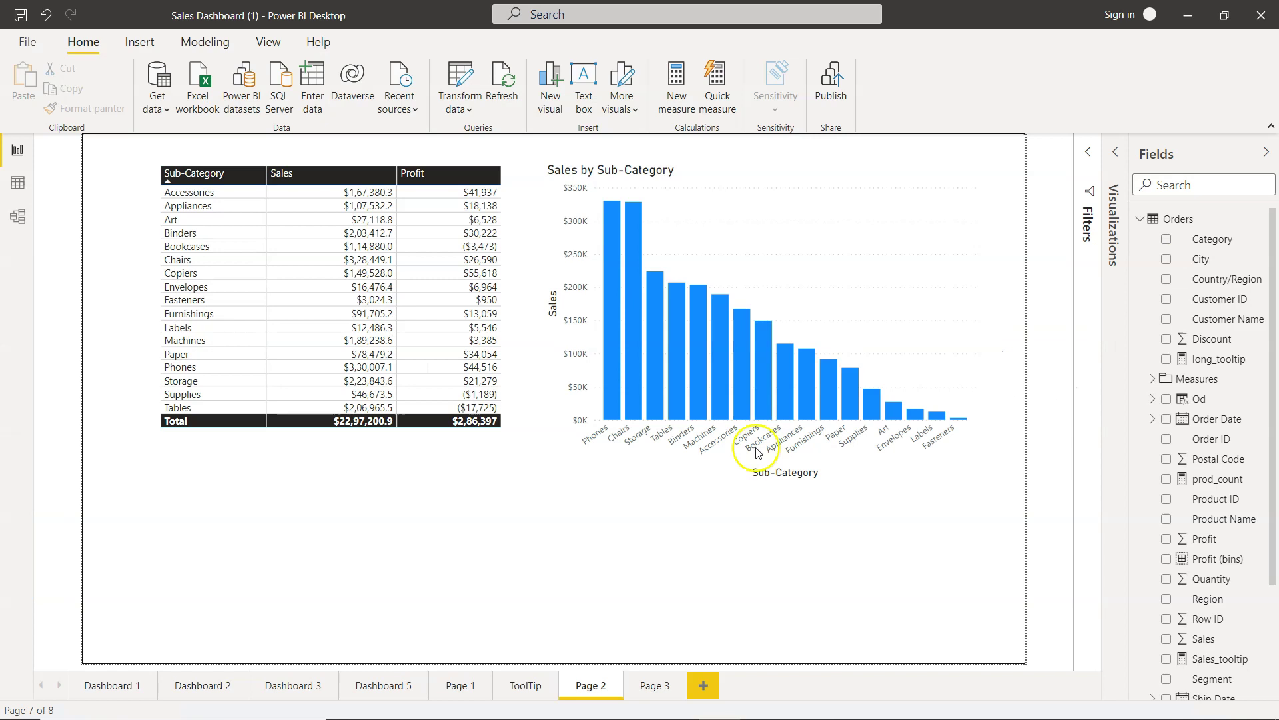
mouse_move(681, 370)
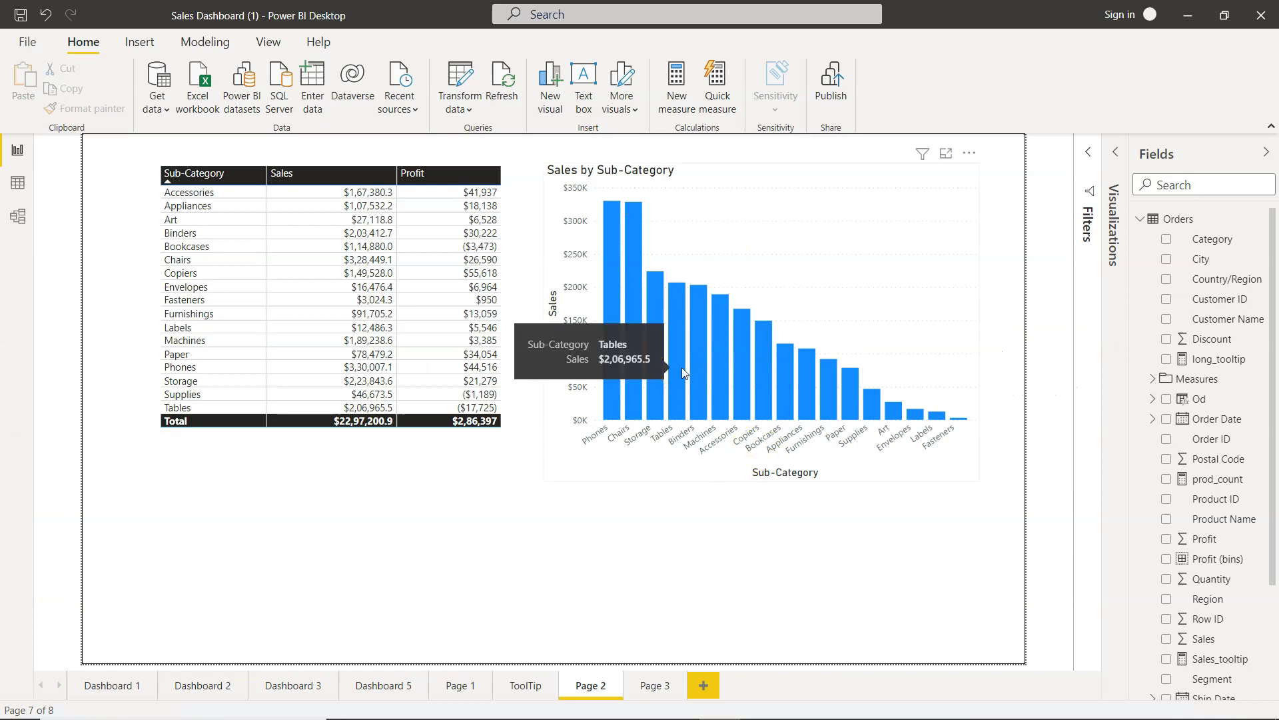
left_click(194, 179)
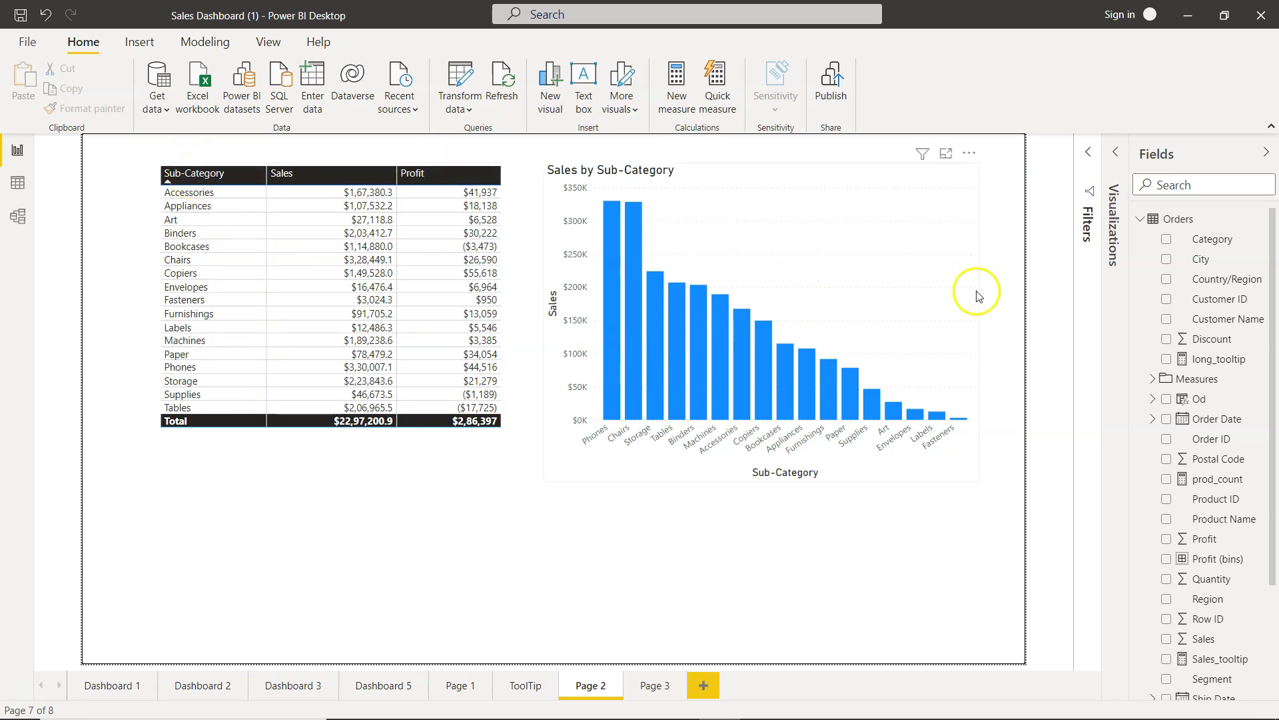
left_click(1178, 225)
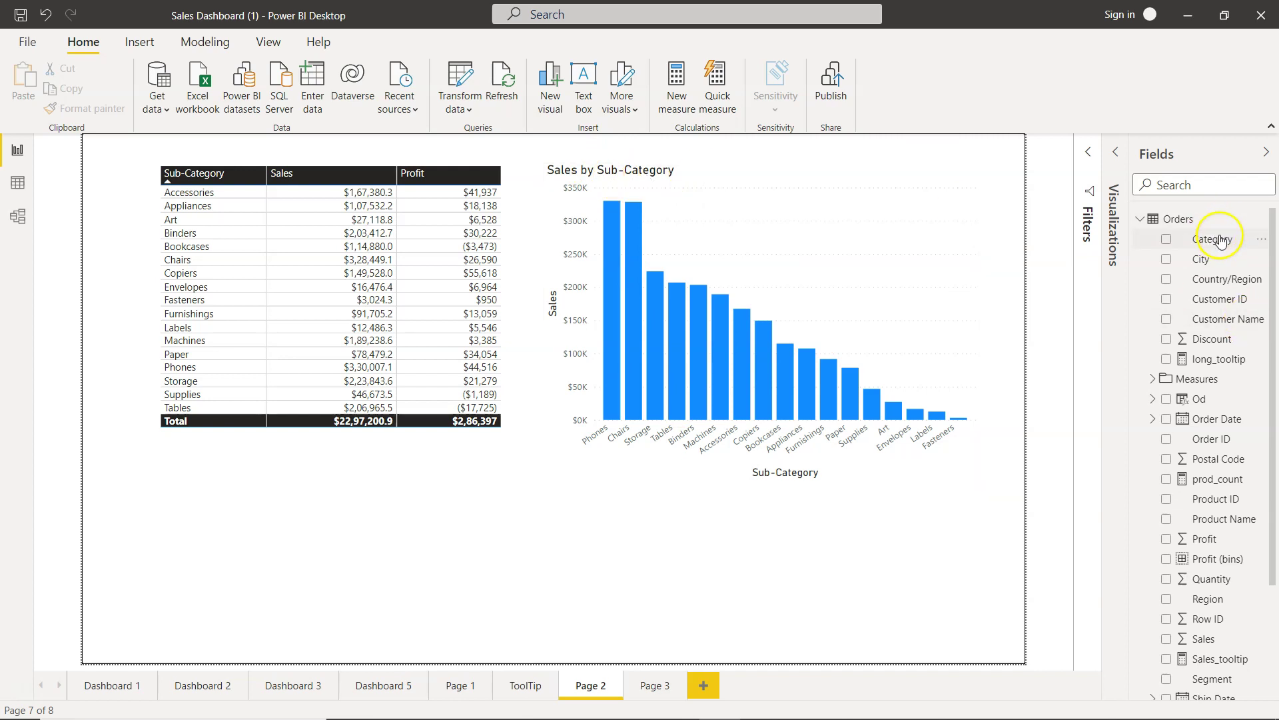
scroll(1199, 419, "down", 3)
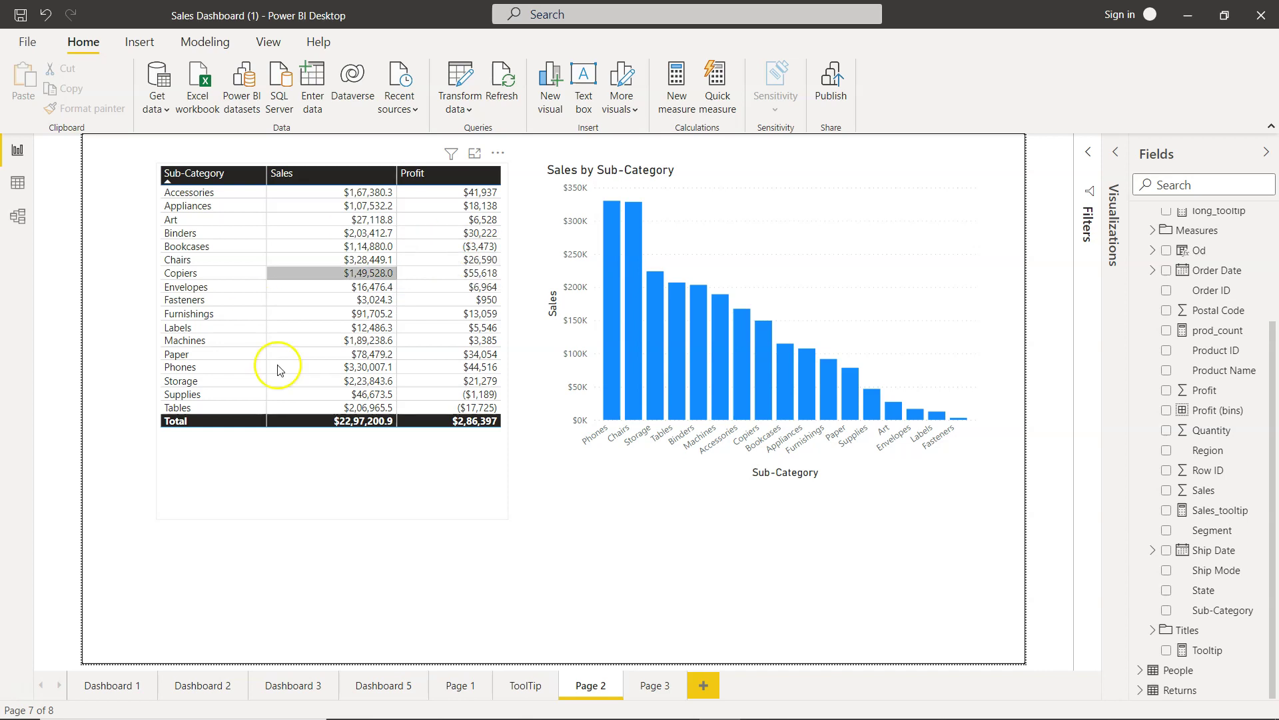
Select the Sales by Sub-Category column chart and show its Visualizations and Filters panes.
left_click(747, 230)
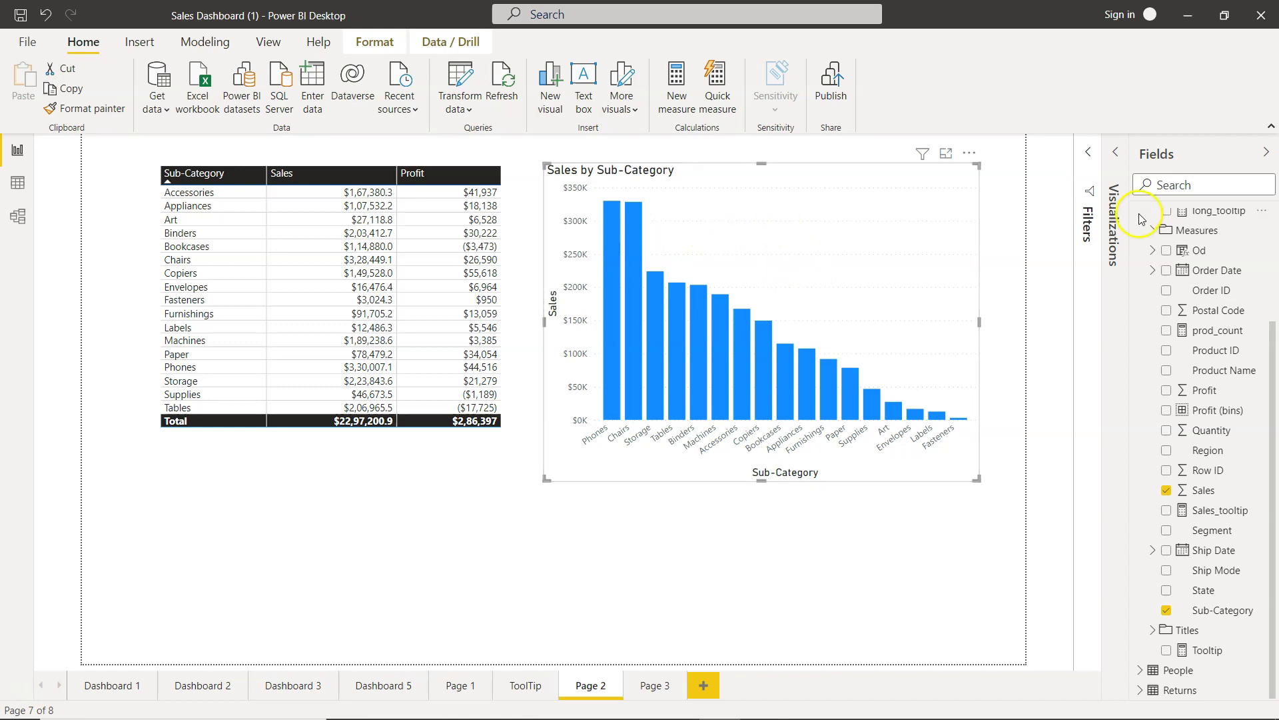
left_click(1115, 153)
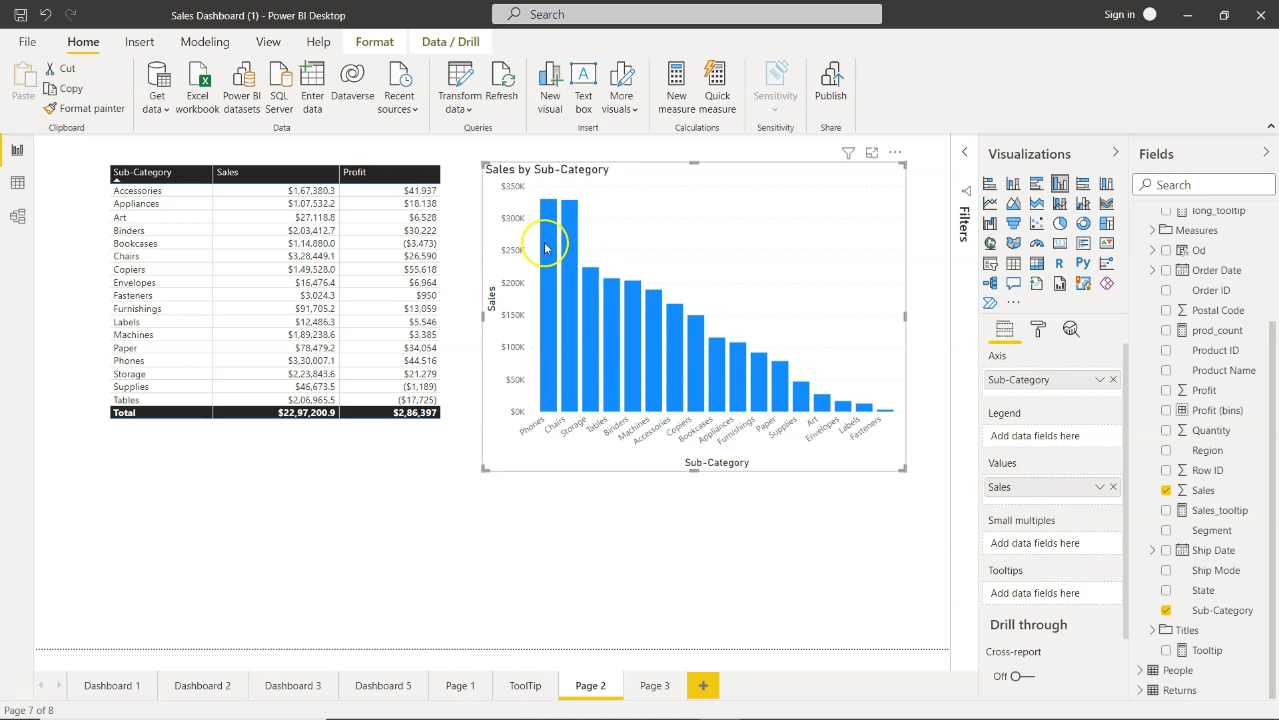
mouse_move(545, 248)
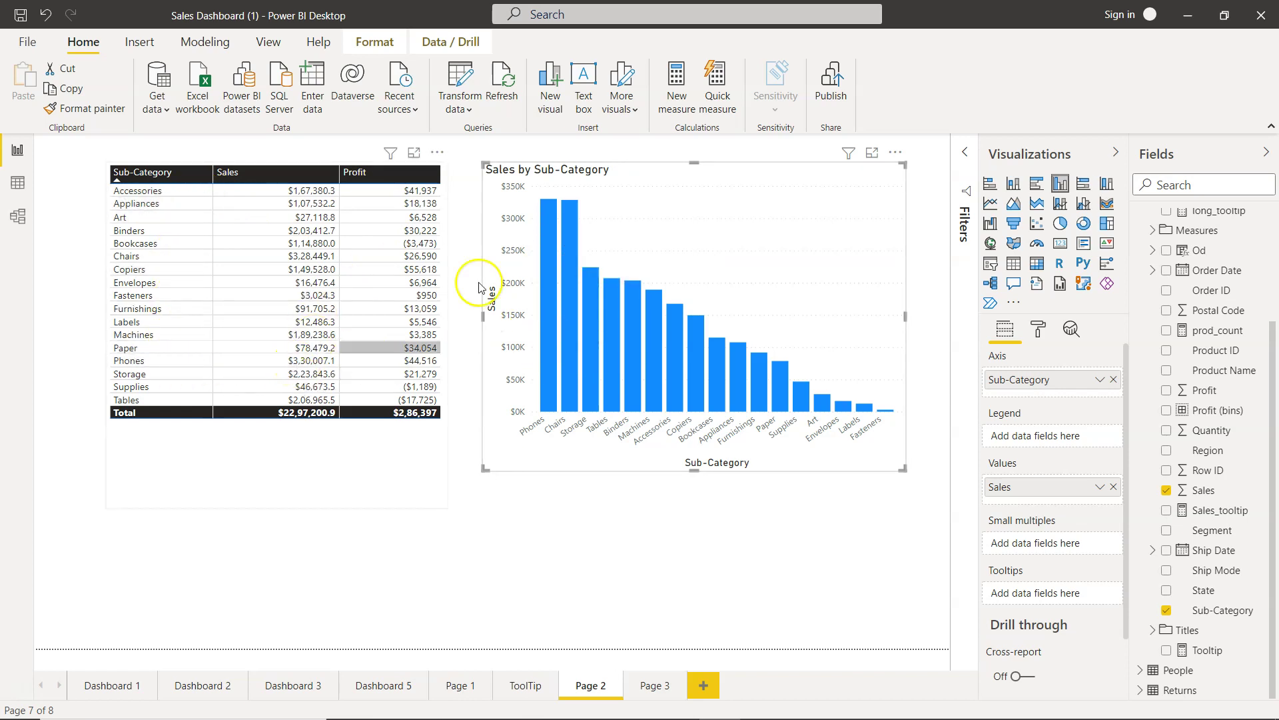
left_click(799, 231)
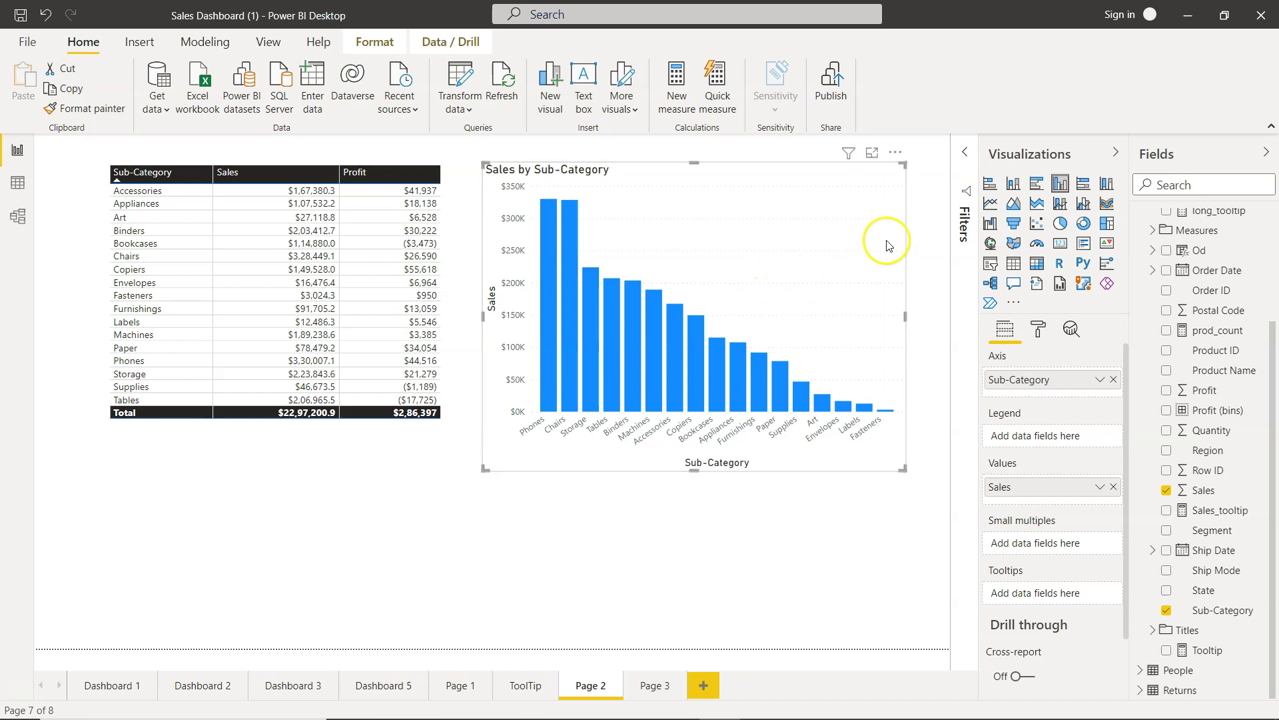
left_click(966, 155)
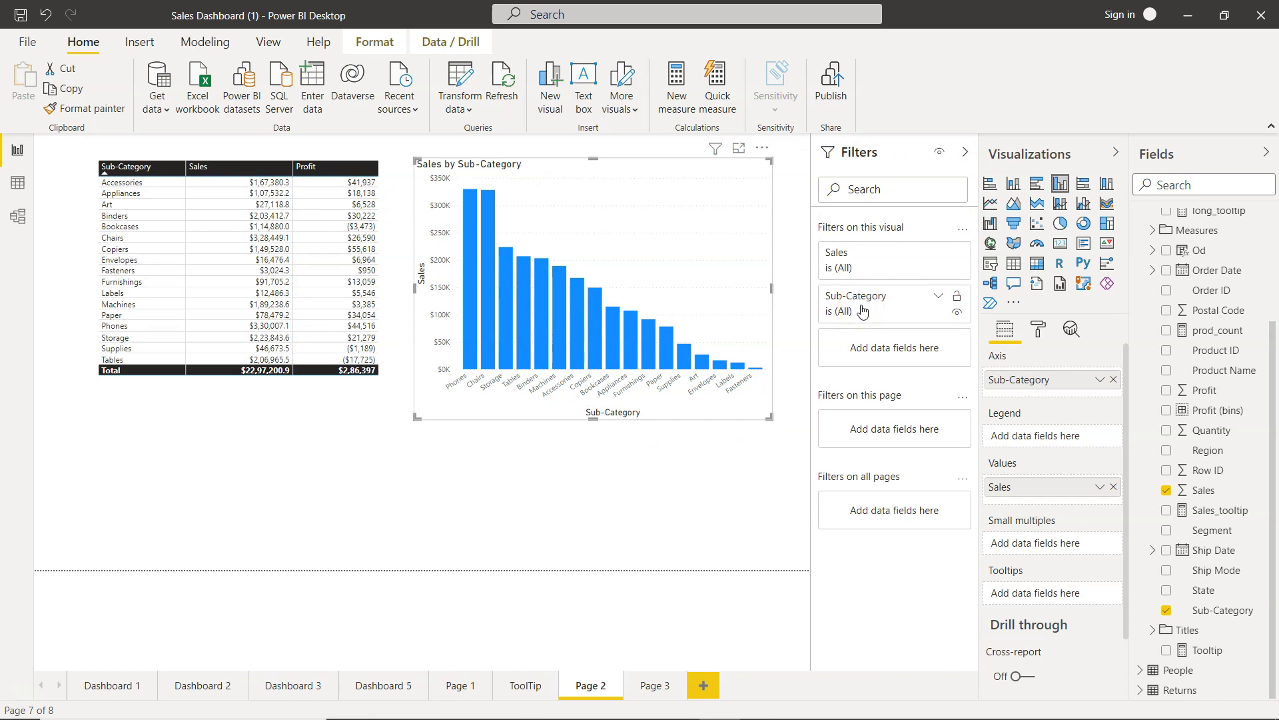
Change the Sub-Category filter type to Top N, showing Top items.
left_click(931, 301)
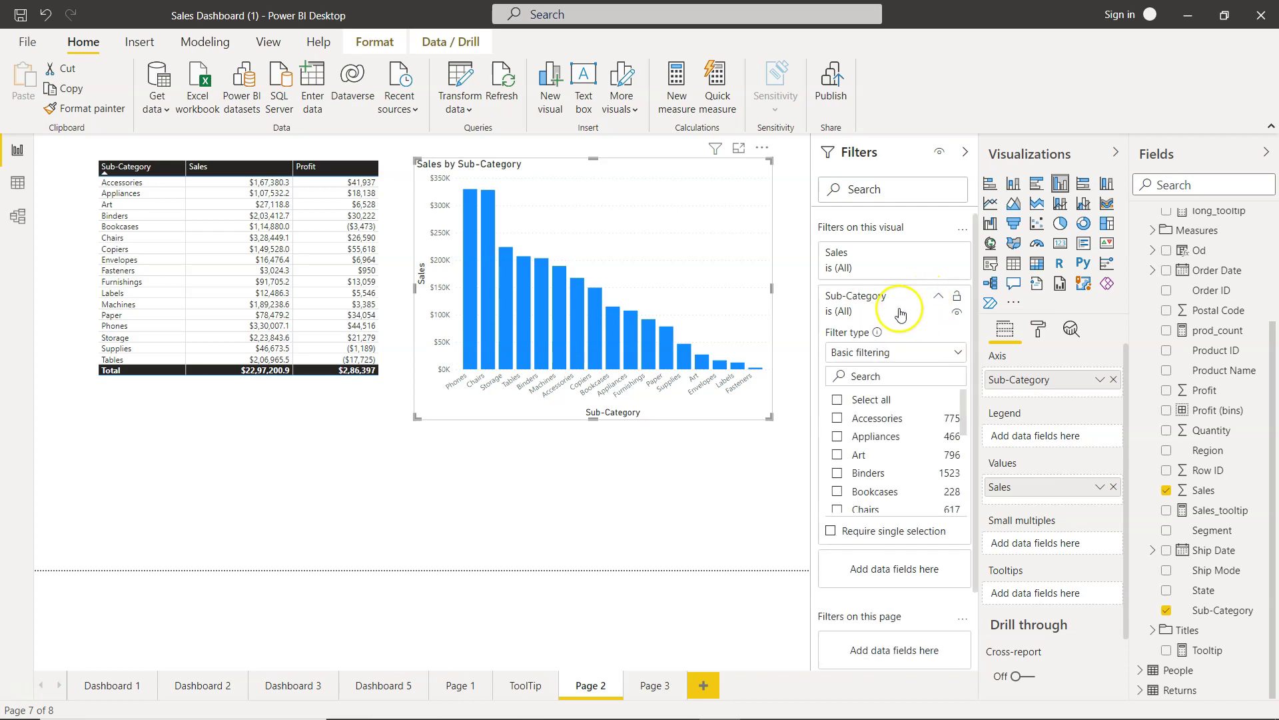
left_click(887, 353)
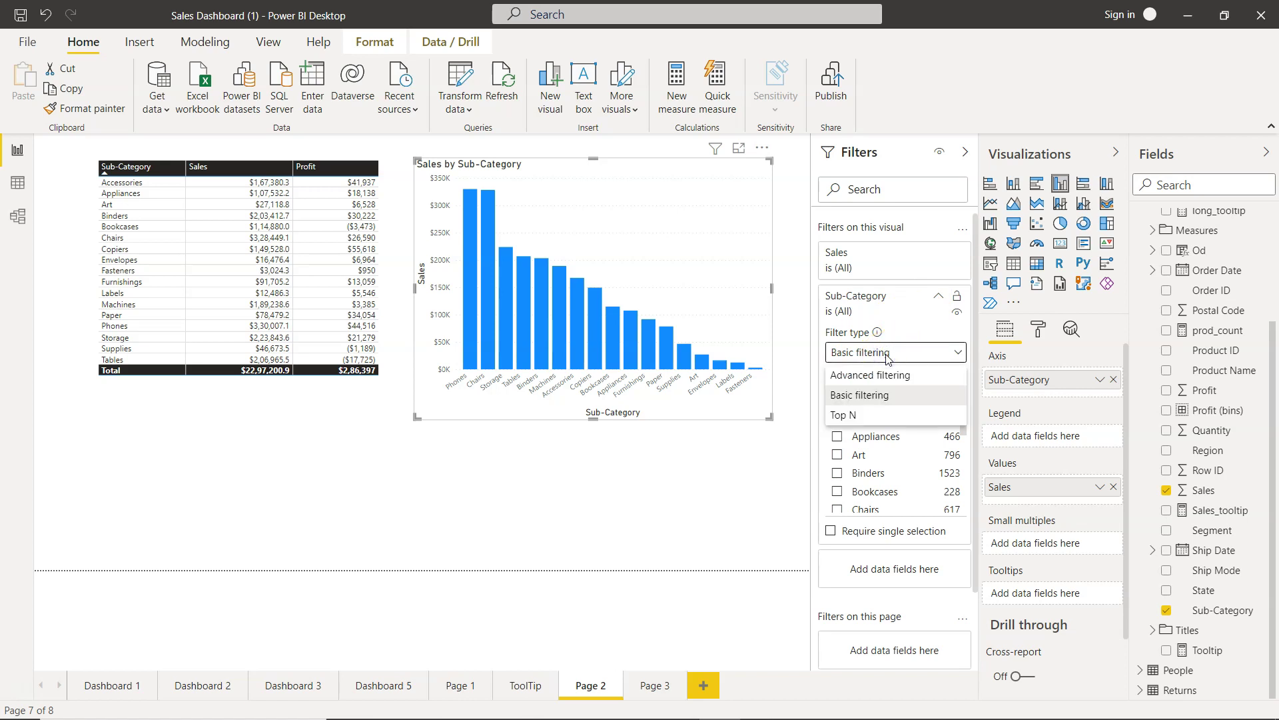
left_click(864, 417)
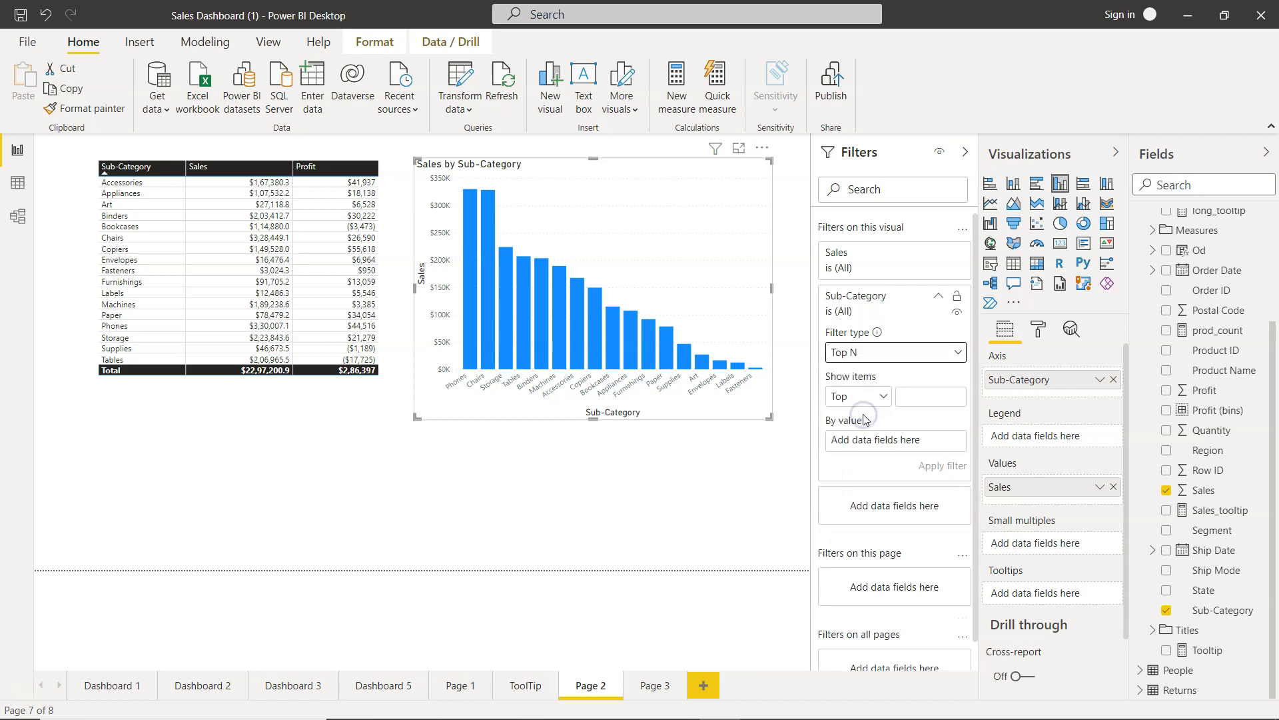
left_click(861, 368)
left_click(904, 381)
left_click(858, 397)
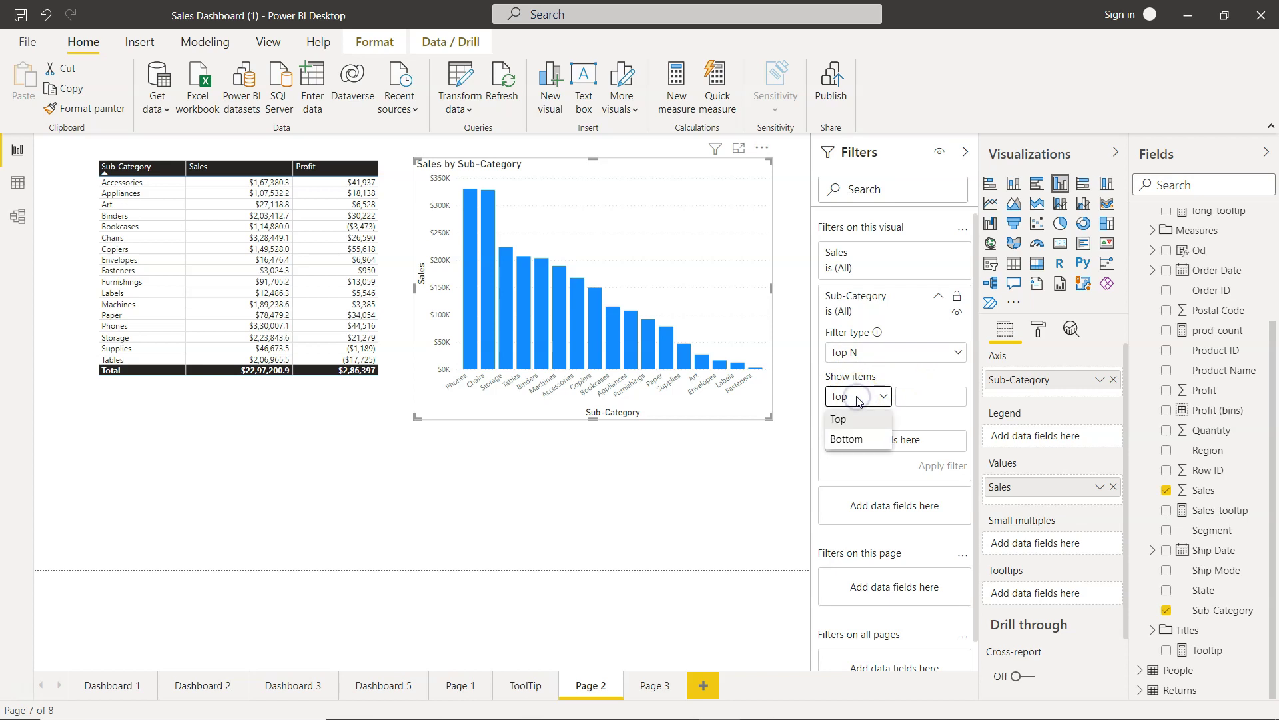
left_click(874, 445)
Enter 5 as the number of top items to show.
left_click(937, 395)
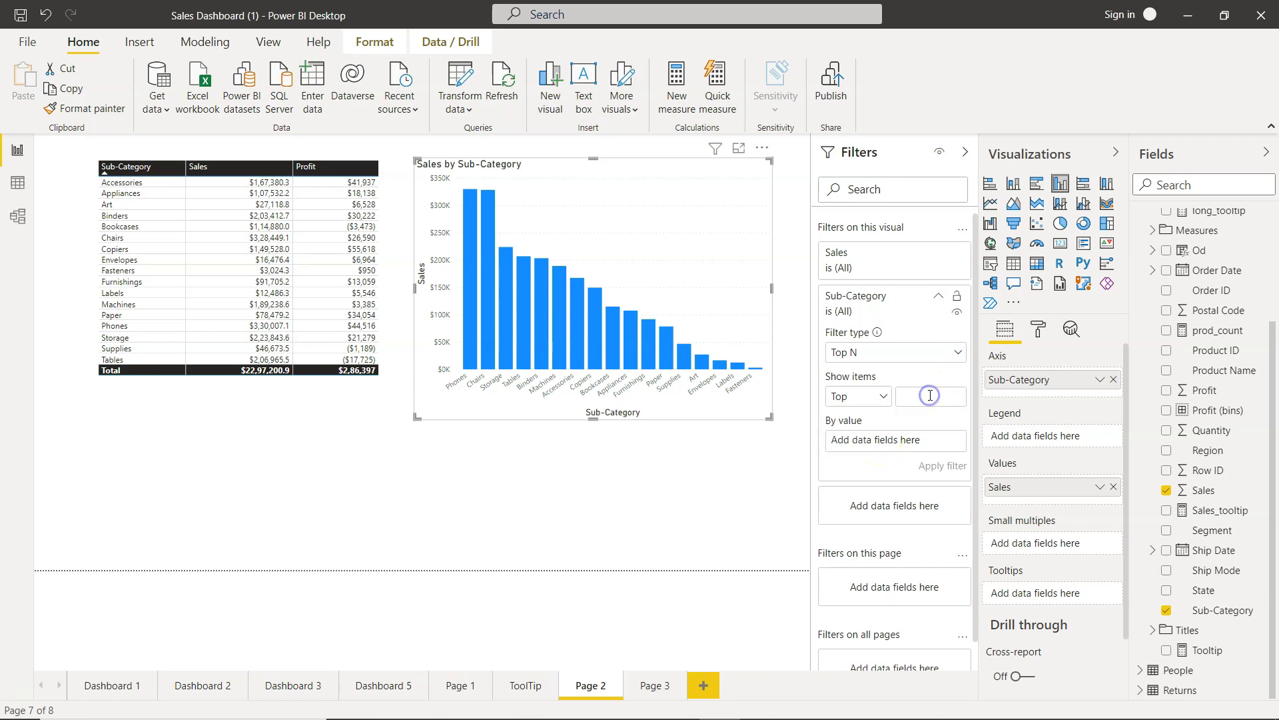
left_click(936, 396)
type("5")
left_click(935, 396)
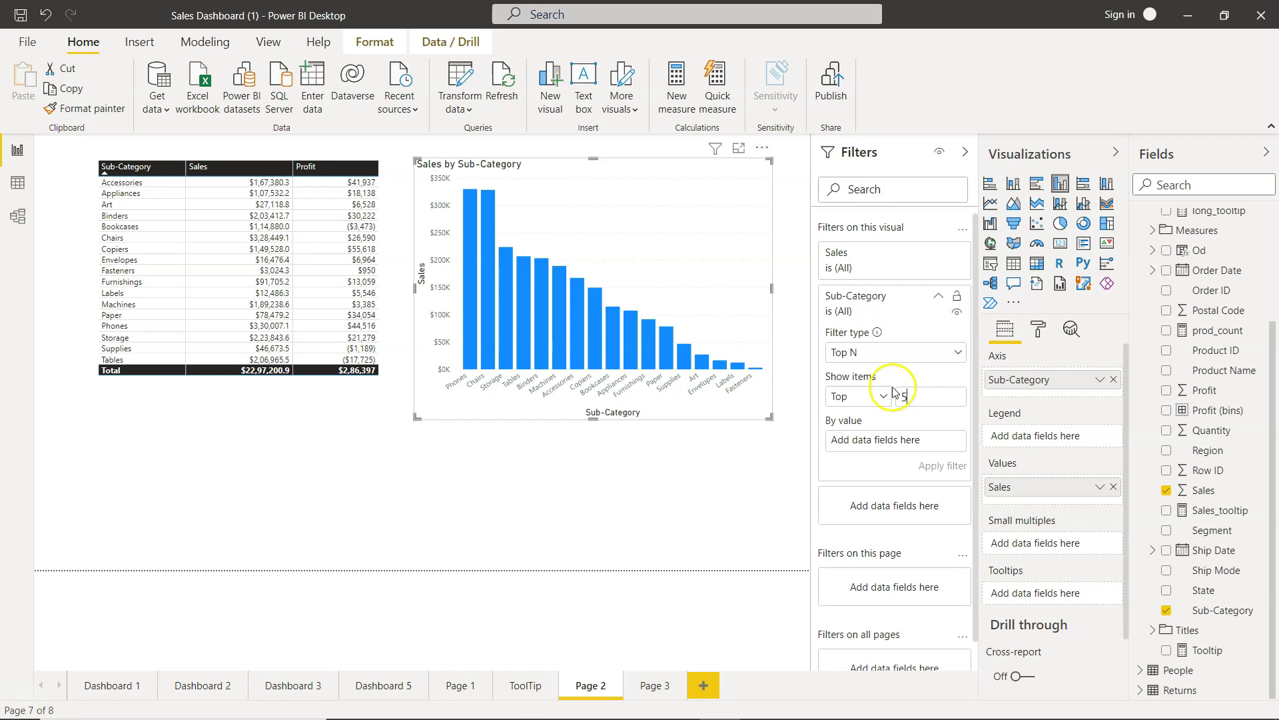
left_click(855, 445)
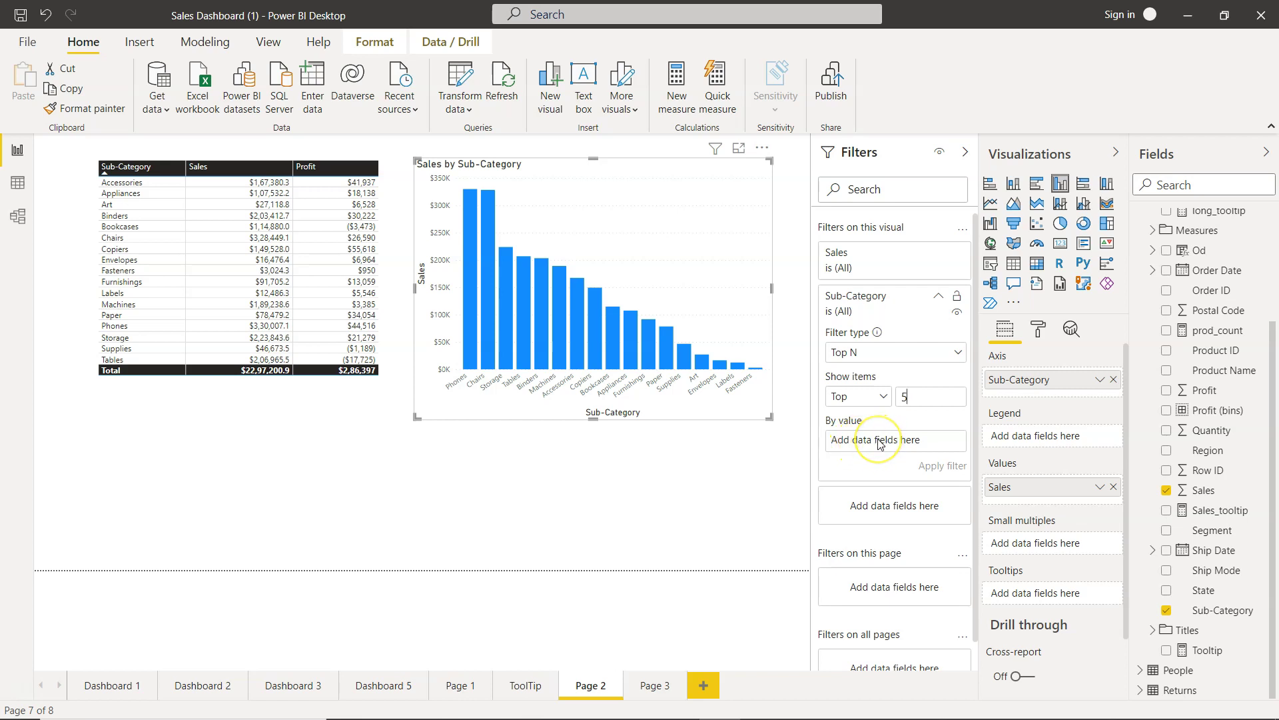
left_click(918, 396)
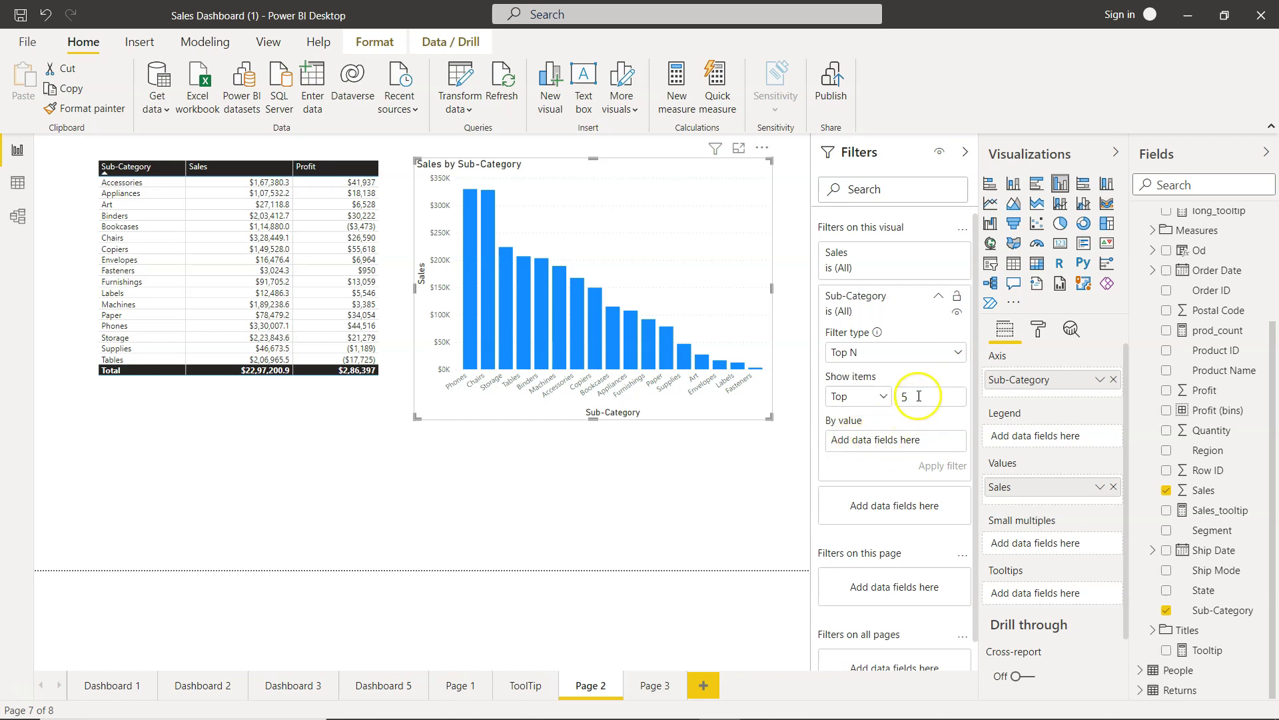
mouse_move(591, 330)
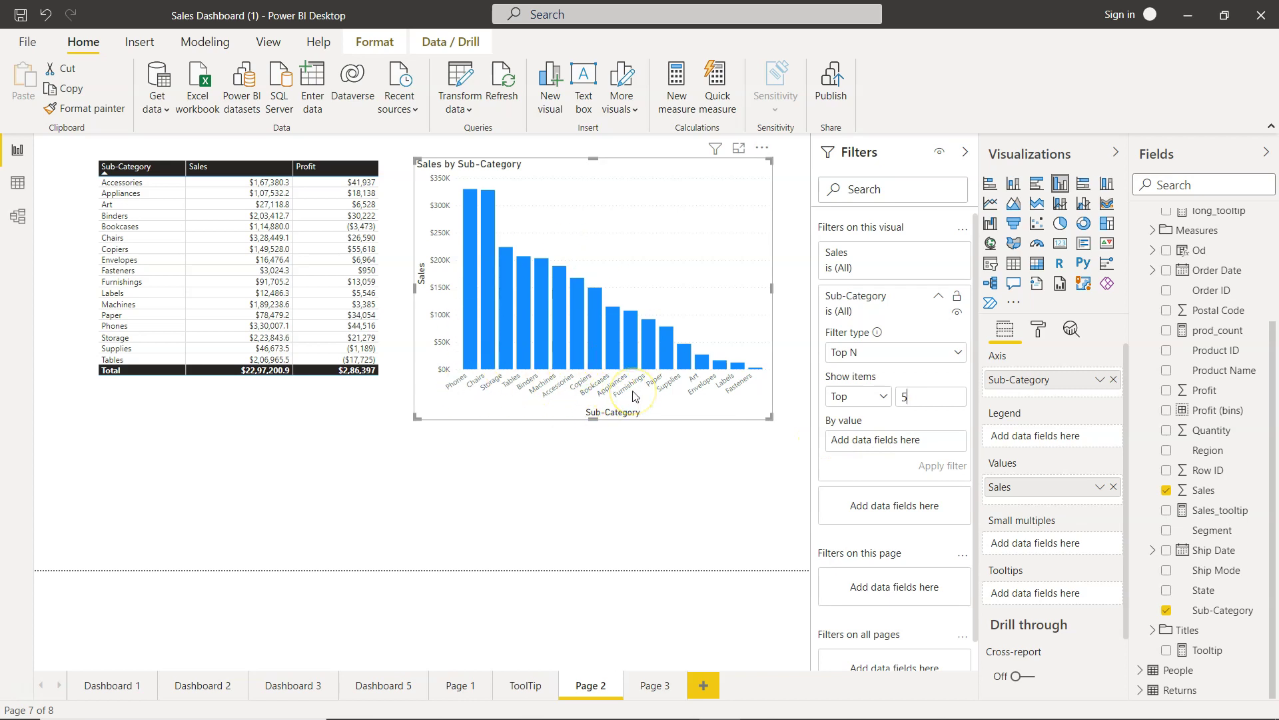
Rank the Top 5 by Profit and apply, leaving Phones, Binders, Accessories, Copiers and Paper.
left_click_drag(1224, 396, 885, 445)
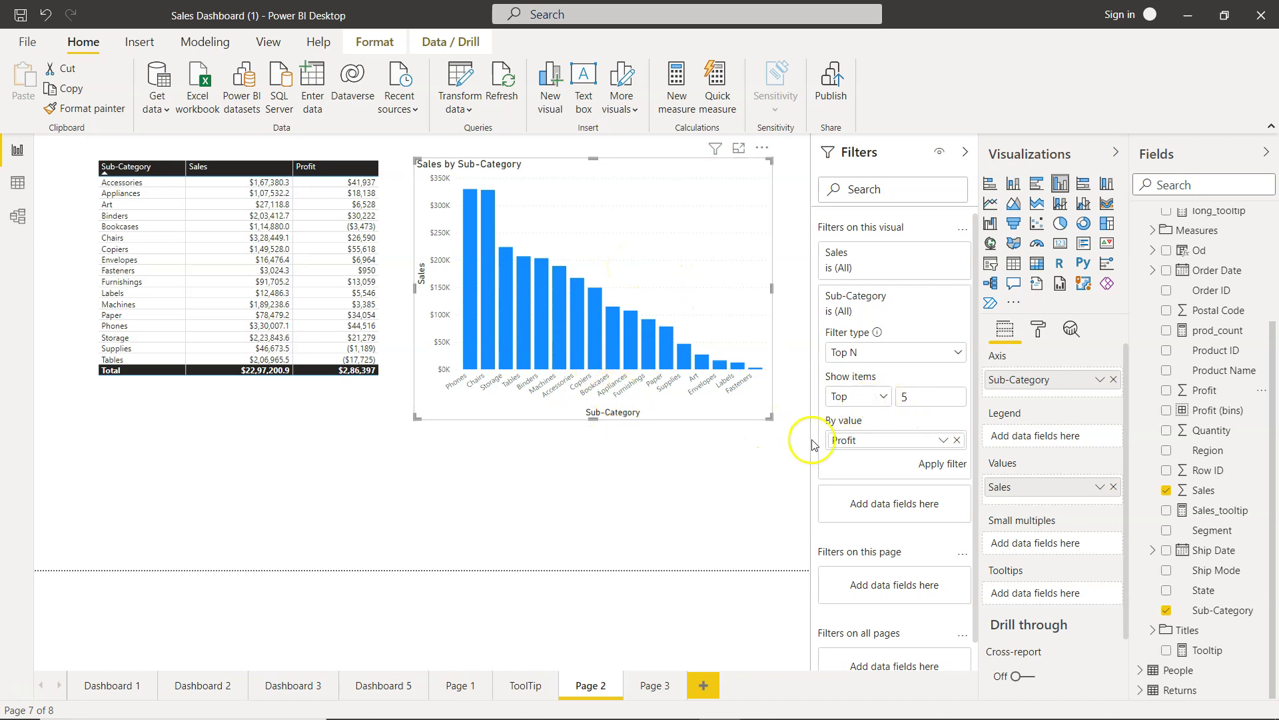
left_click(944, 465)
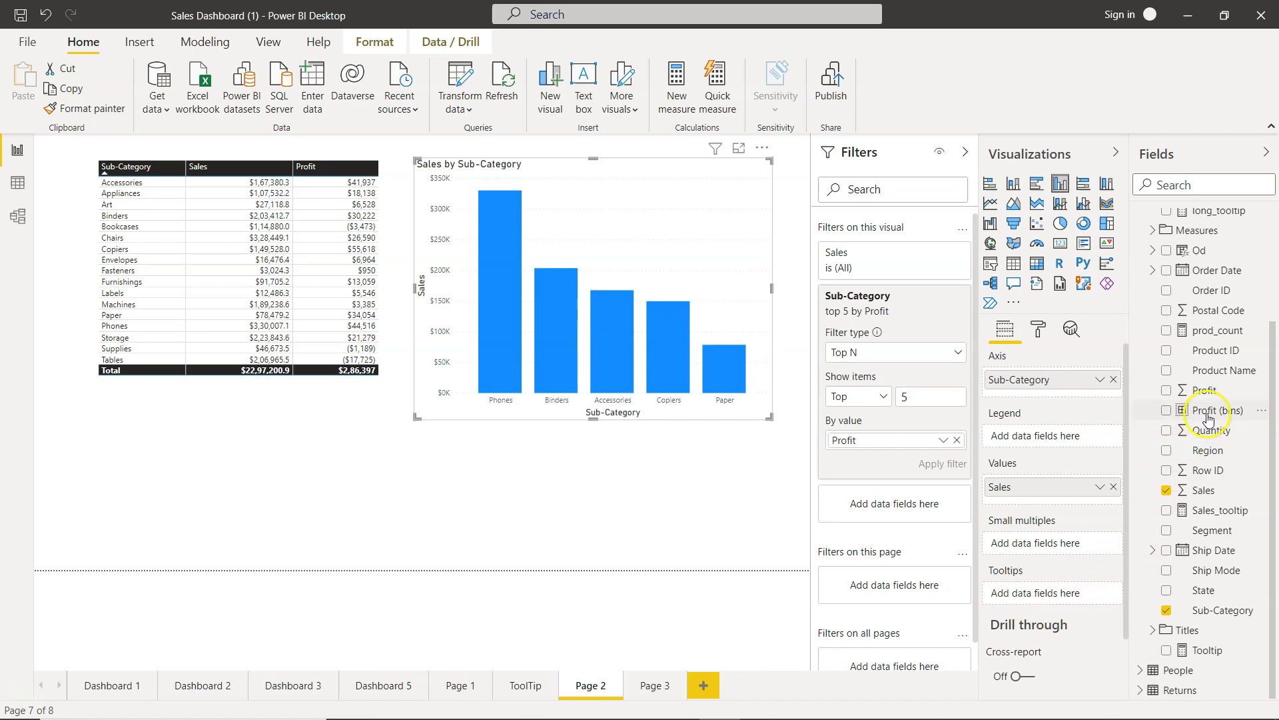
Put Profit in the chart's Tooltips well and check the profit values on several bars.
left_click_drag(1208, 390, 1044, 590)
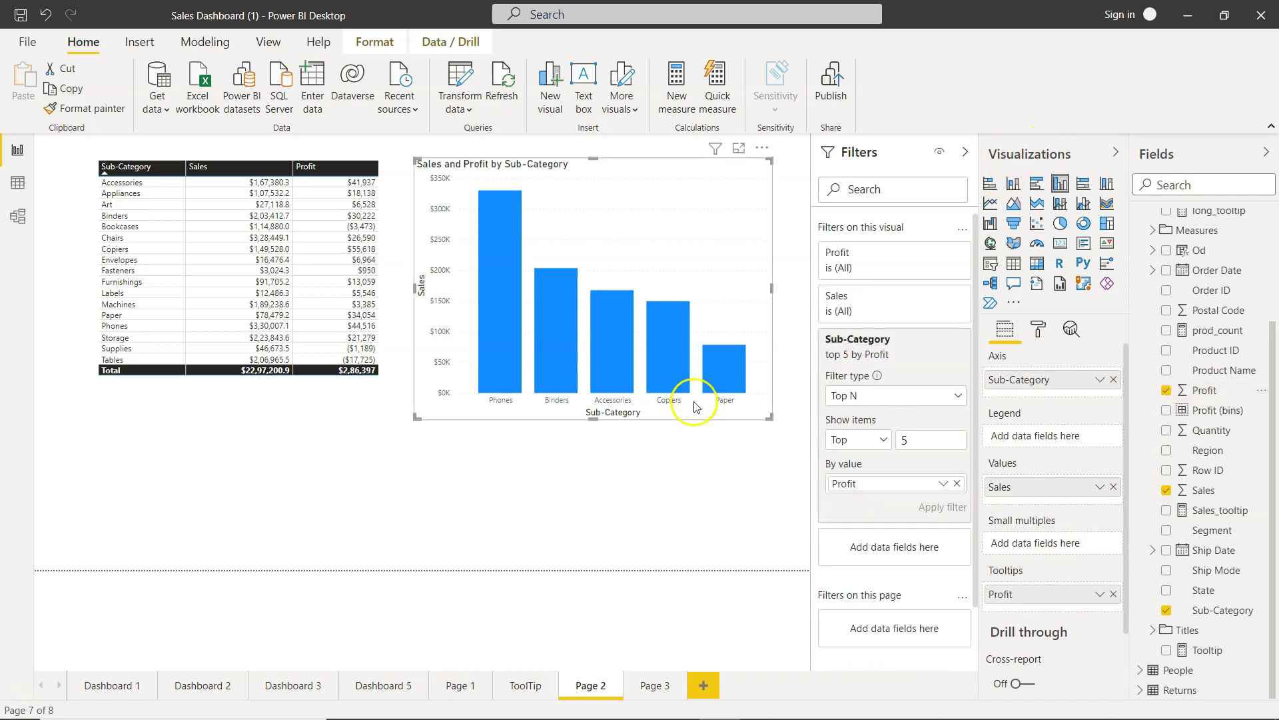
mouse_move(509, 303)
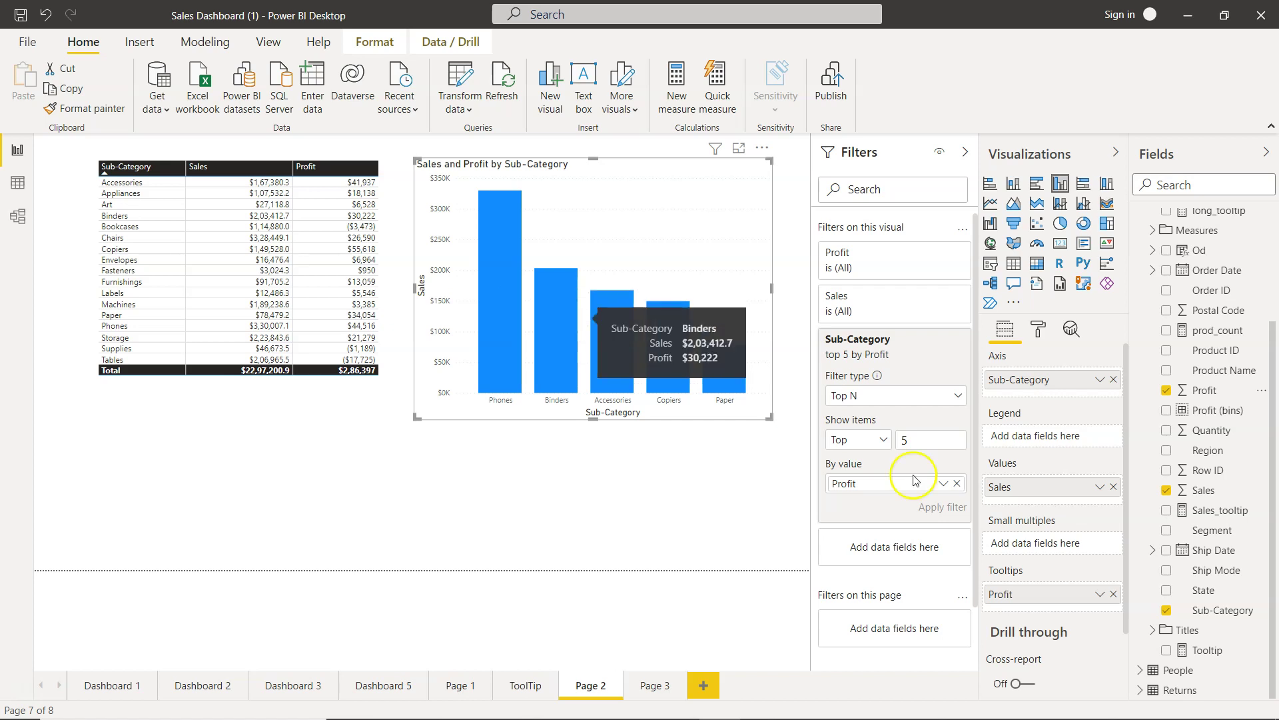
left_click(502, 380)
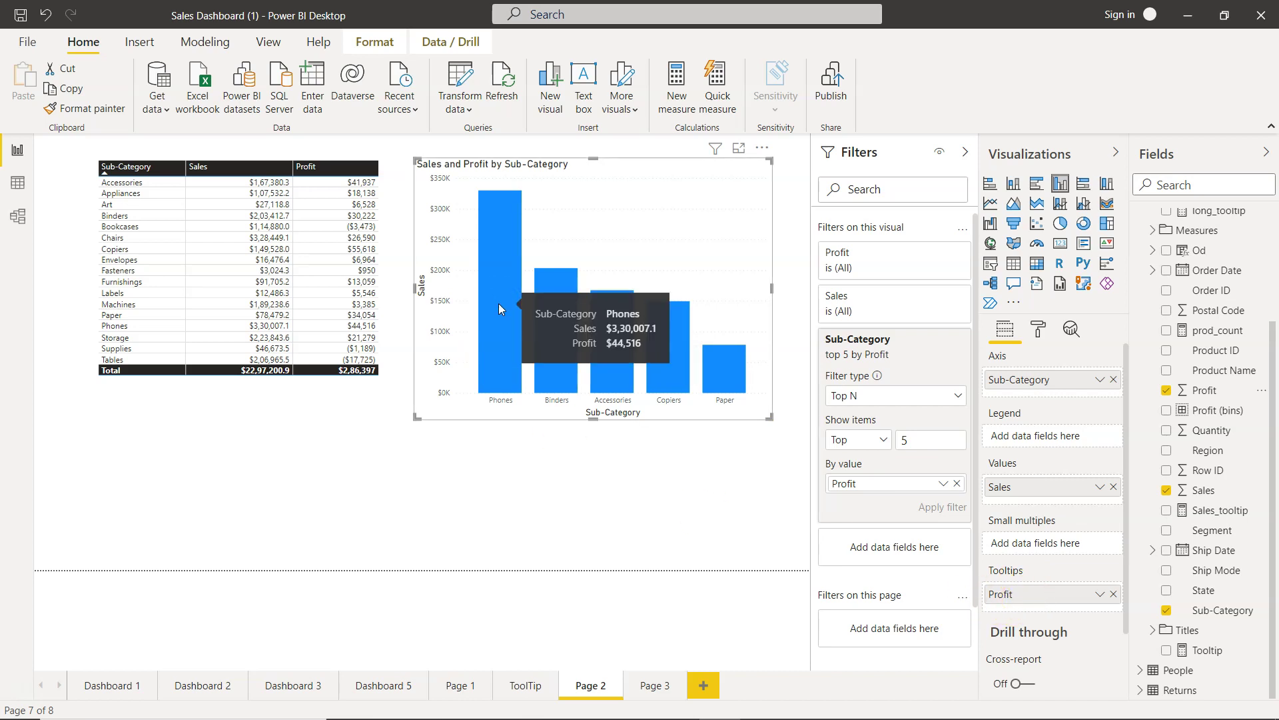
mouse_move(604, 353)
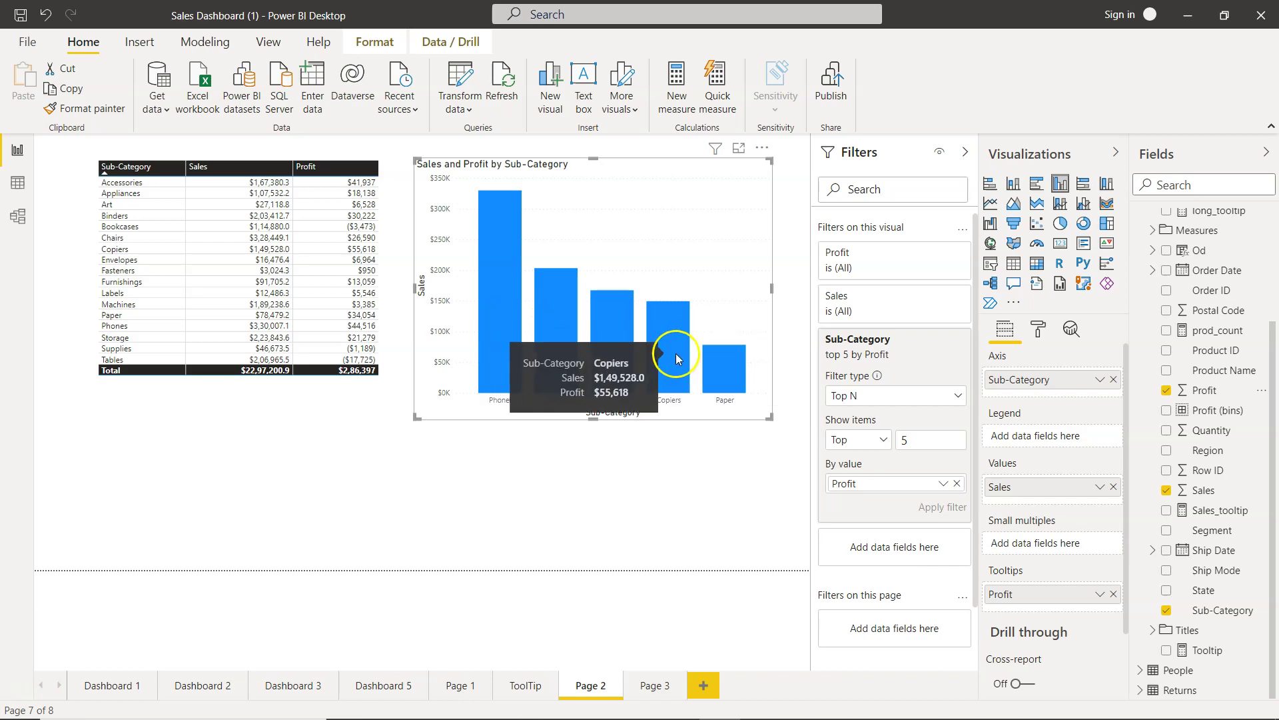
mouse_move(731, 383)
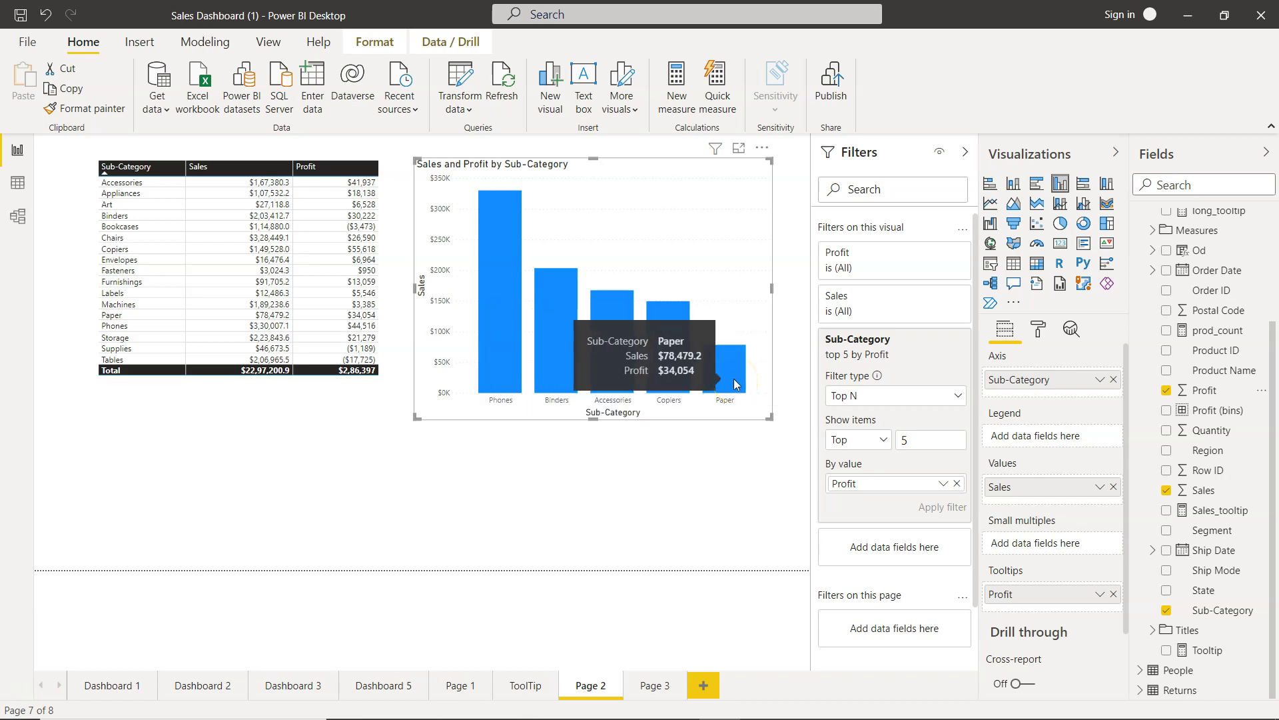
mouse_move(674, 363)
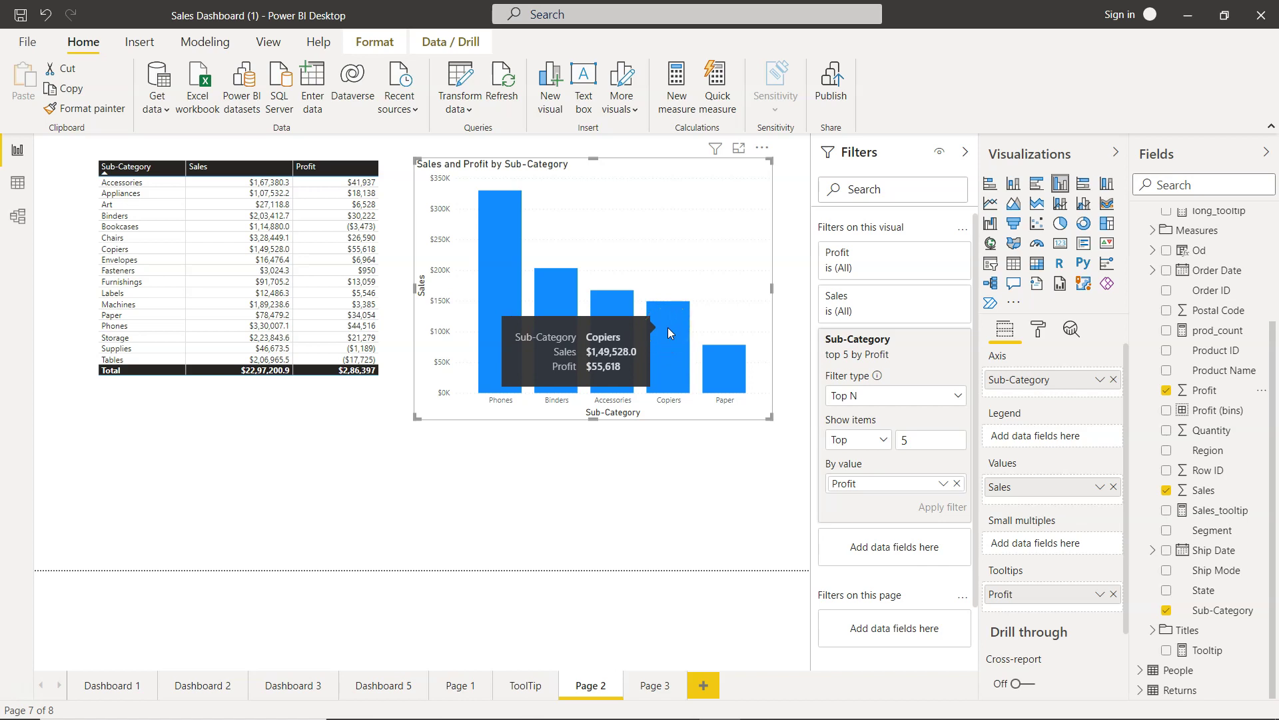
mouse_move(491, 200)
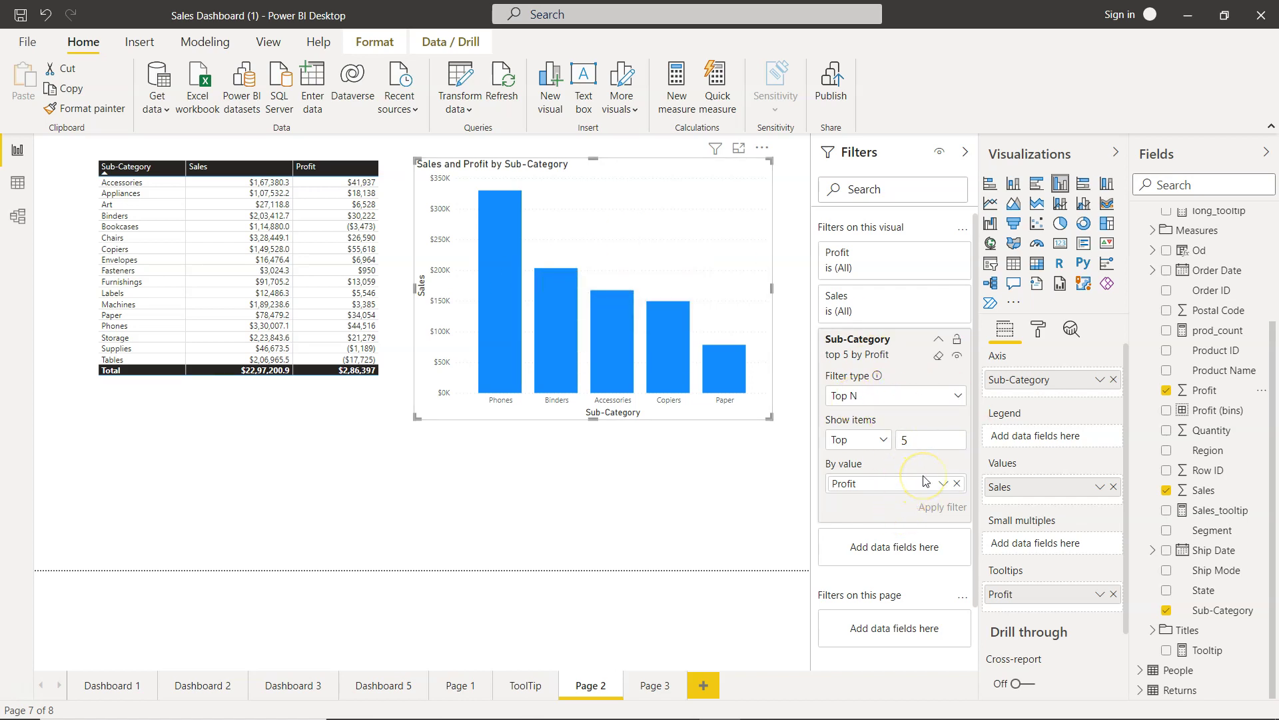
left_click(861, 491)
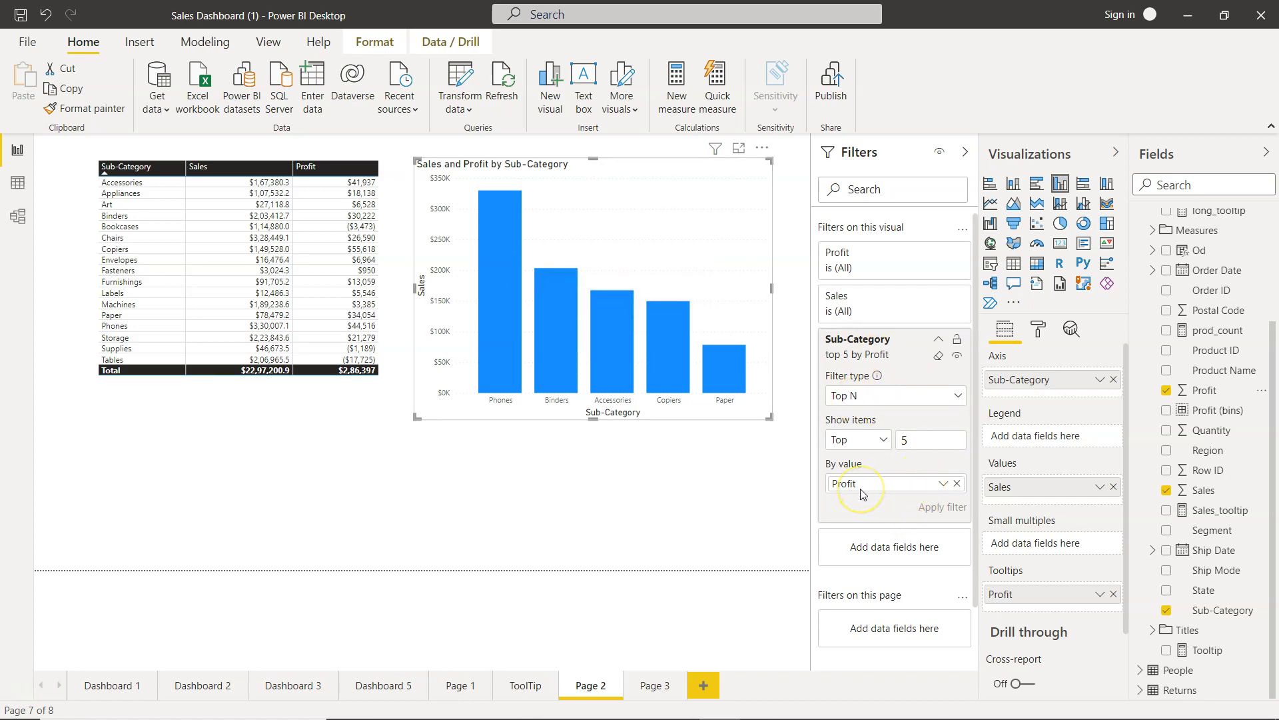